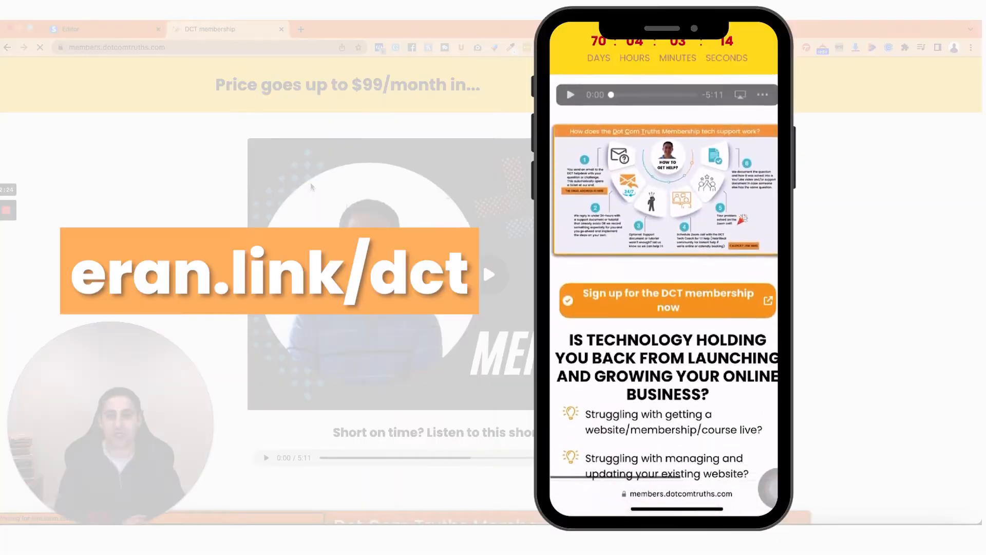
Step: Review the DCT membership sales page down to its frequently asked questions
scroll(228, 170, "down", 10)
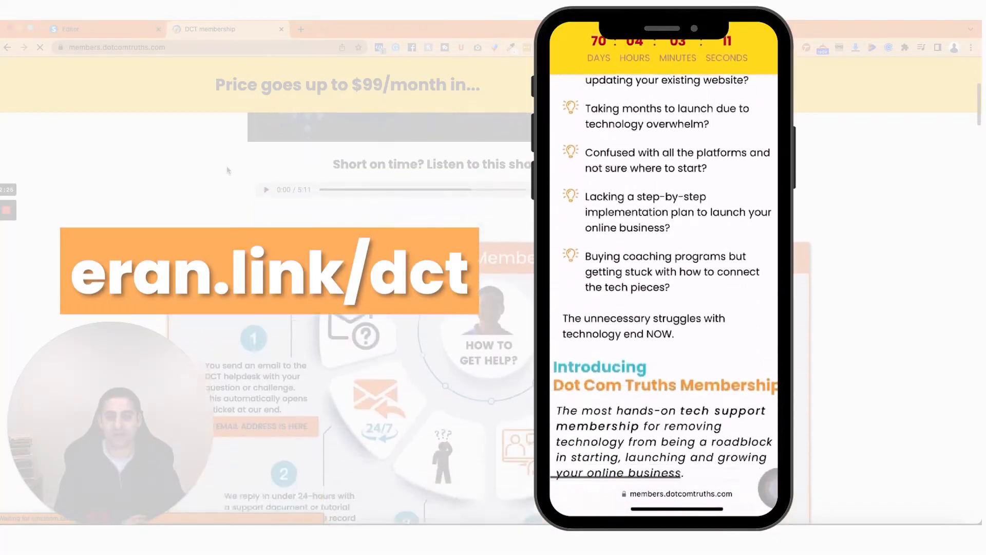
scroll(228, 170, "down", 15)
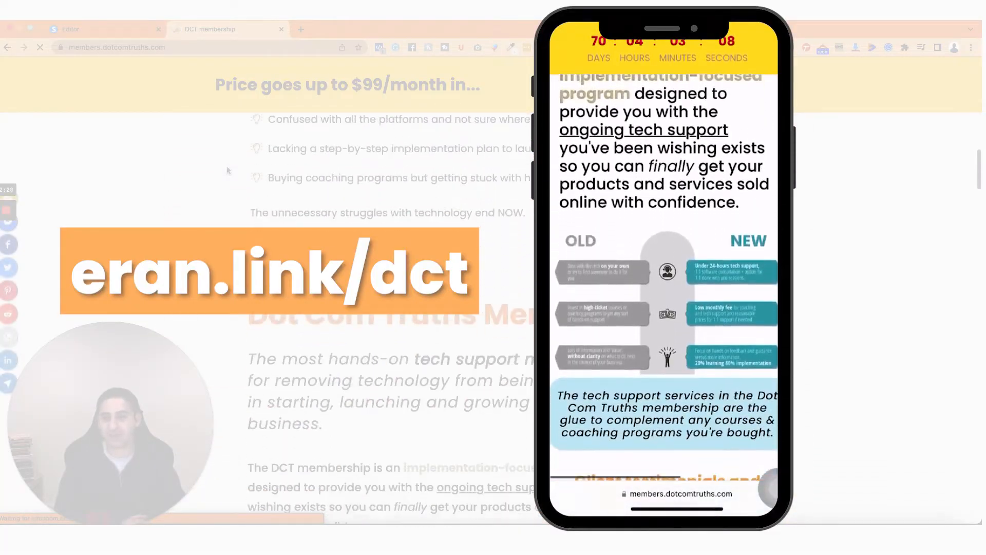
scroll(227, 170, "down", 15)
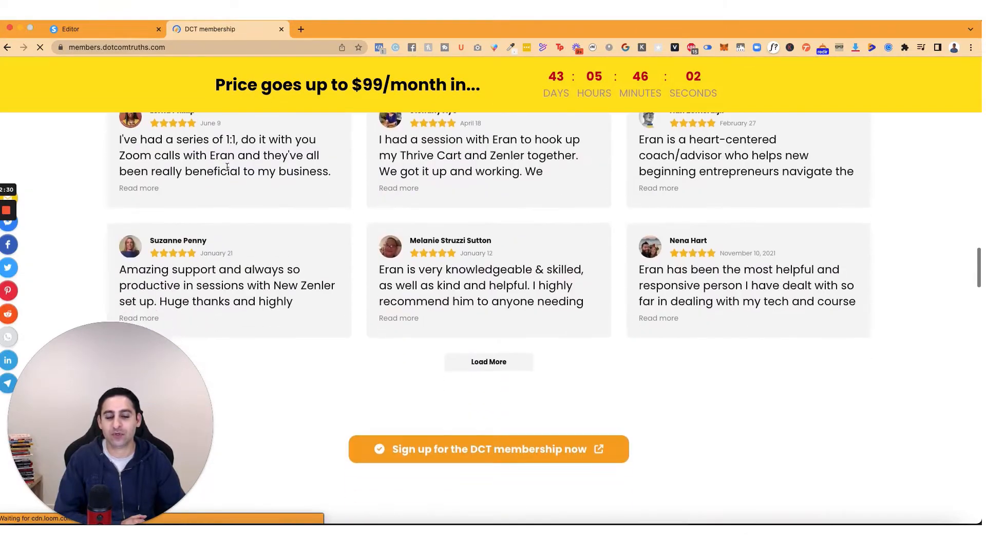
scroll(228, 170, "down", 20)
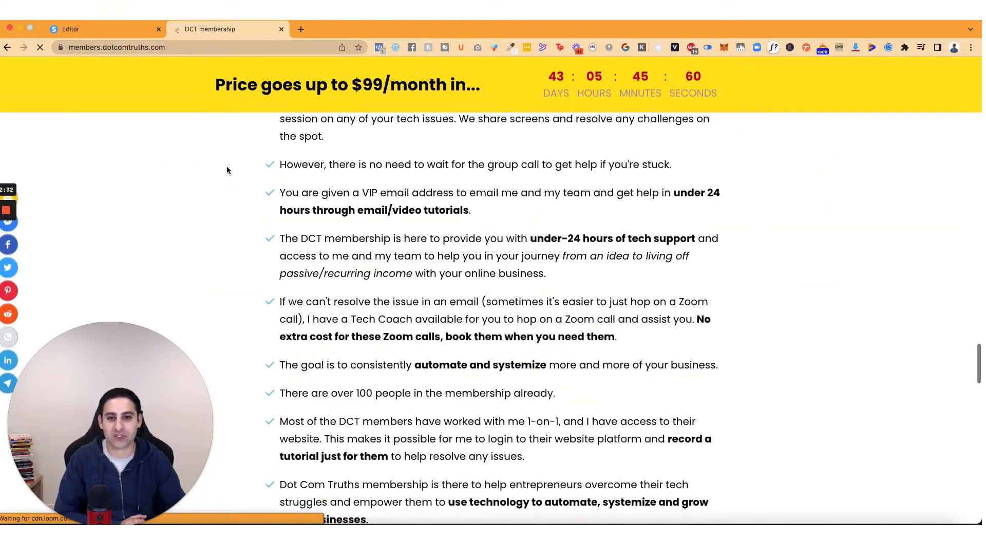
scroll(227, 169, "down", 10)
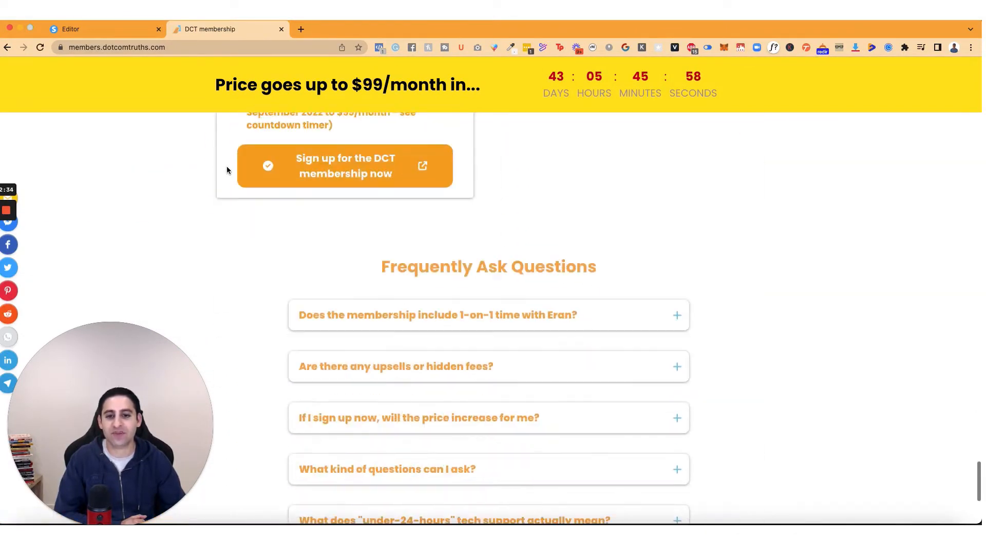
Step: Compare the DCT membership page with the waitlist page in the editor, examining its waitlist and published course lists
left_click(93, 29)
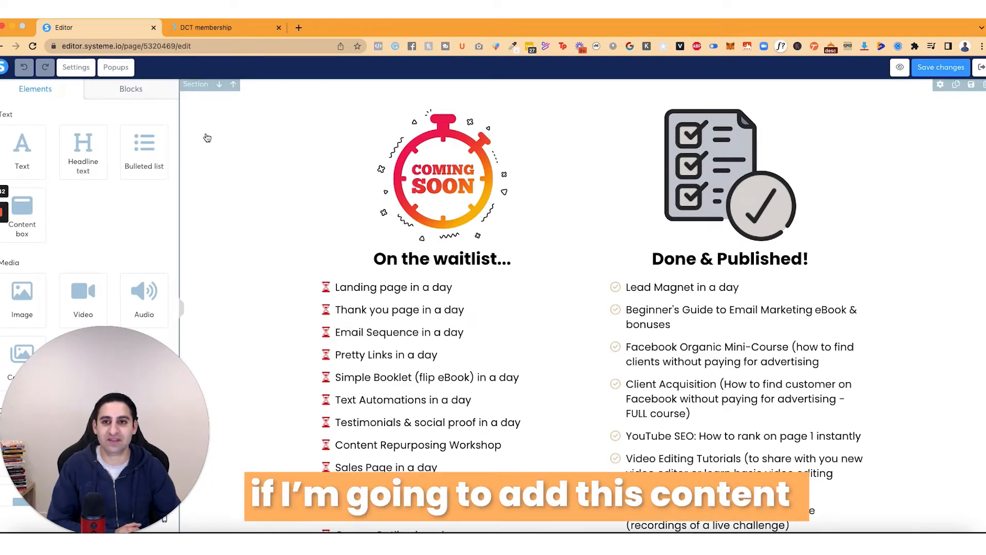
key("ctrl+Tab")
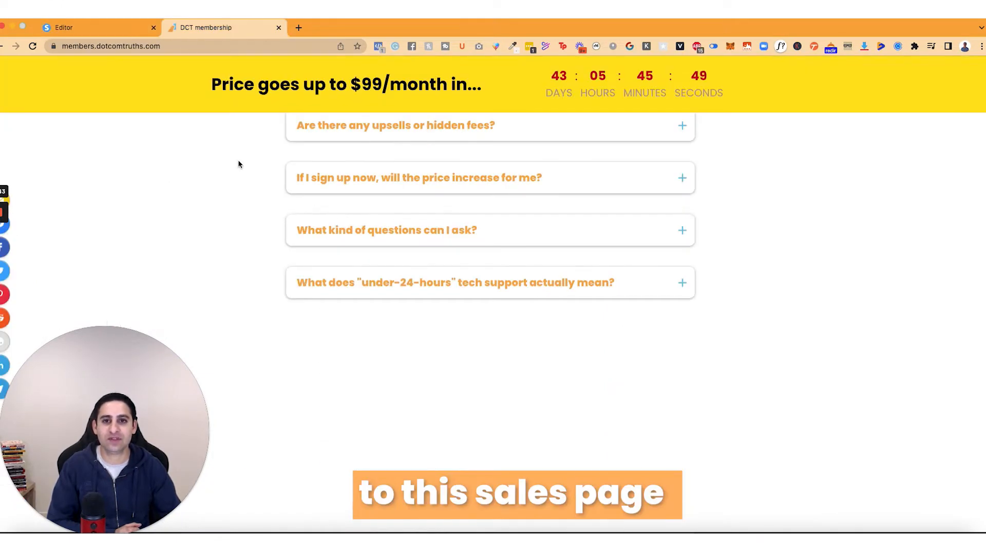
left_click(100, 28)
scroll(396, 349, "down", 3)
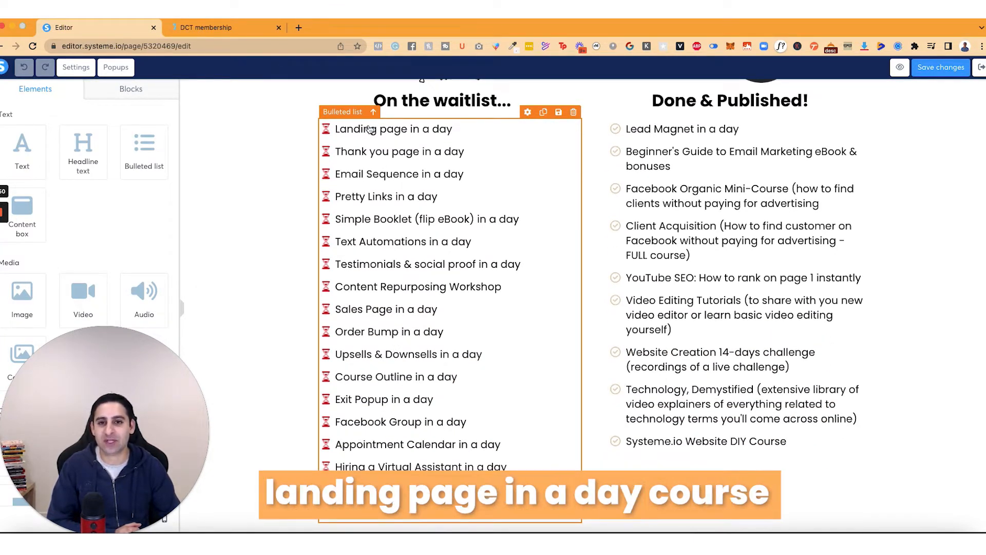
left_click(683, 144)
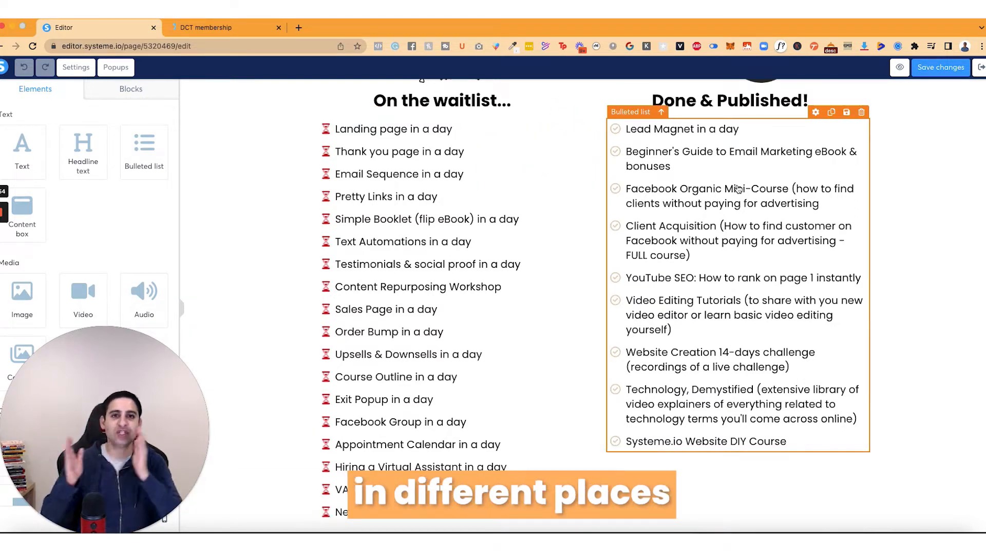
left_click(416, 170)
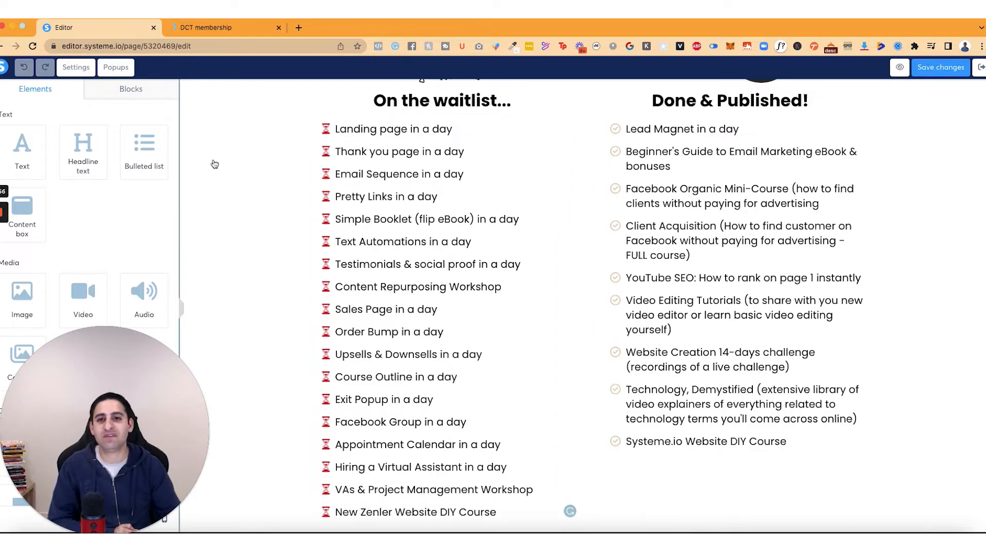
Step: Save the section with the waitlist and published course lists as a master block titled "courses and workshops (master)"
scroll(213, 163, "up", 5)
scroll(215, 163, "up", 1)
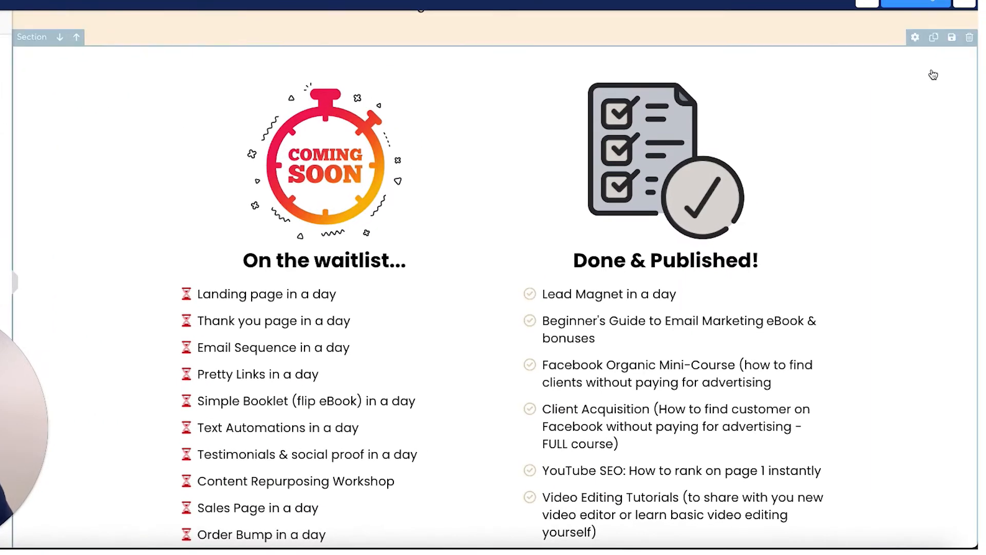
left_click(952, 39)
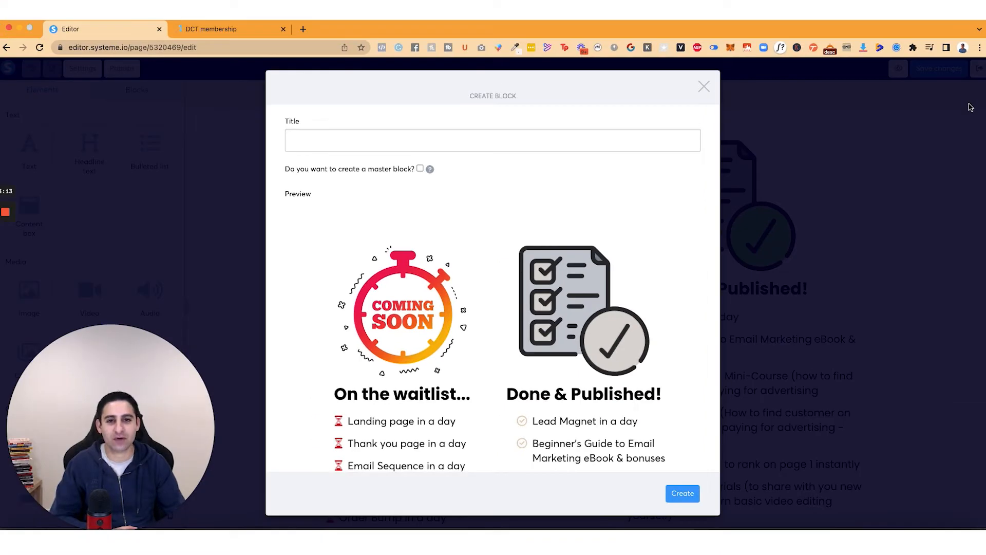
left_click(432, 142)
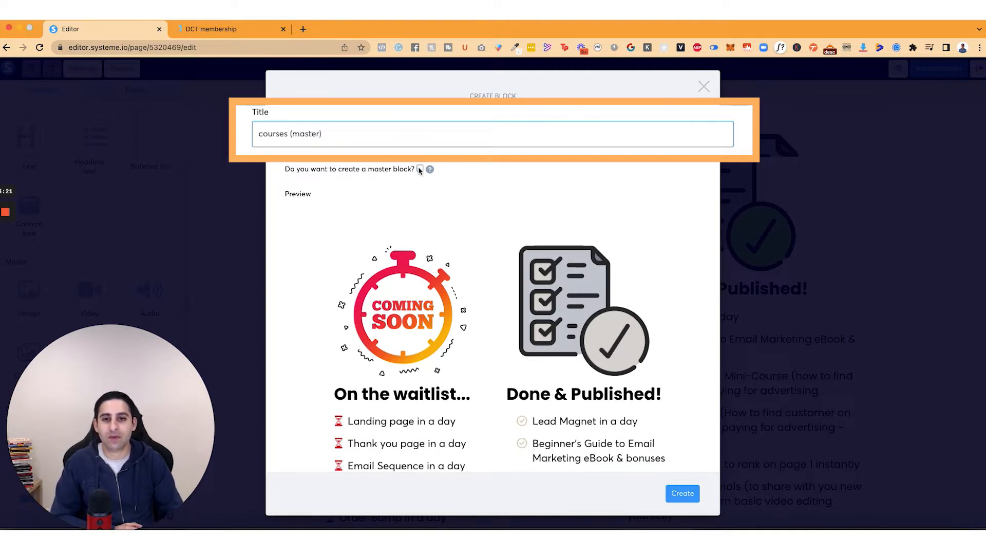
type("/")
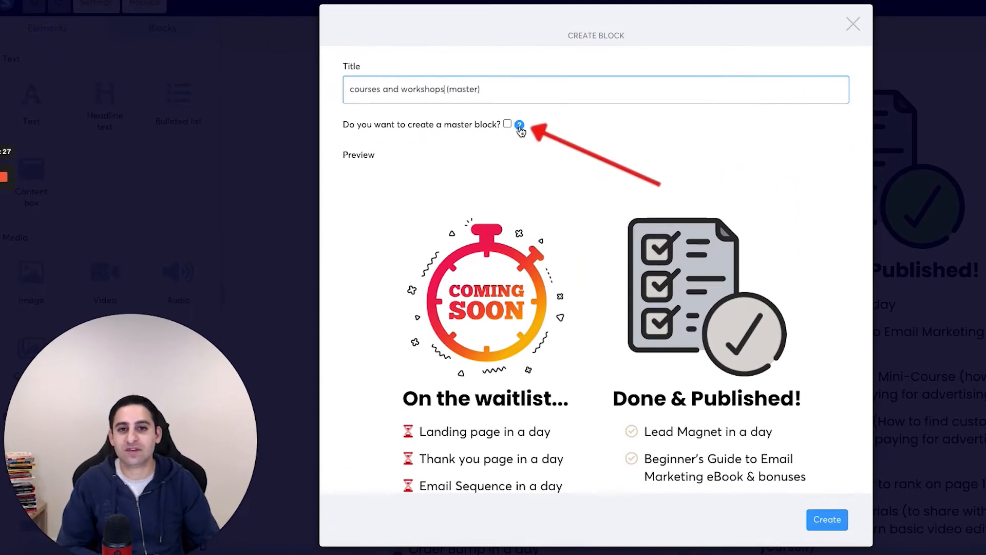
mouse_move(430, 173)
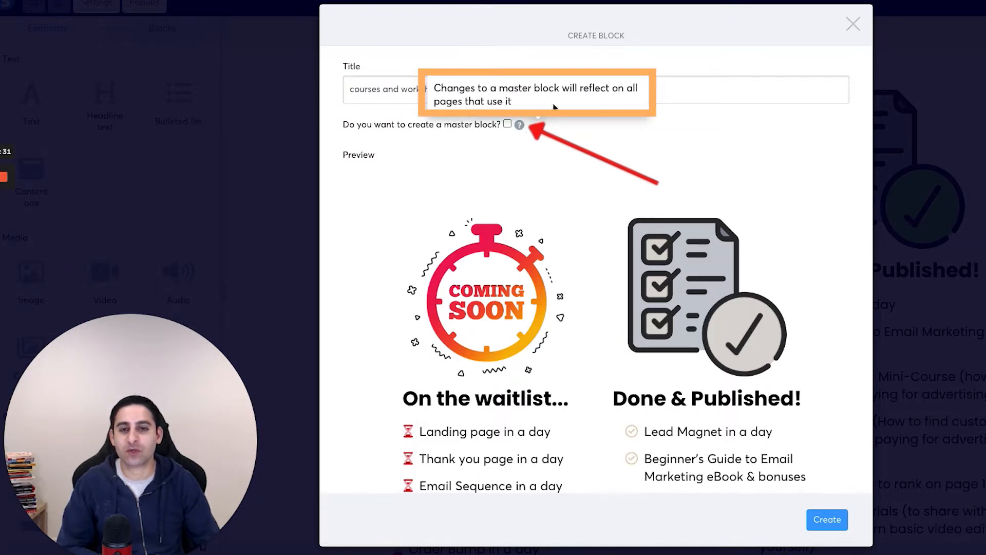
left_click(507, 124)
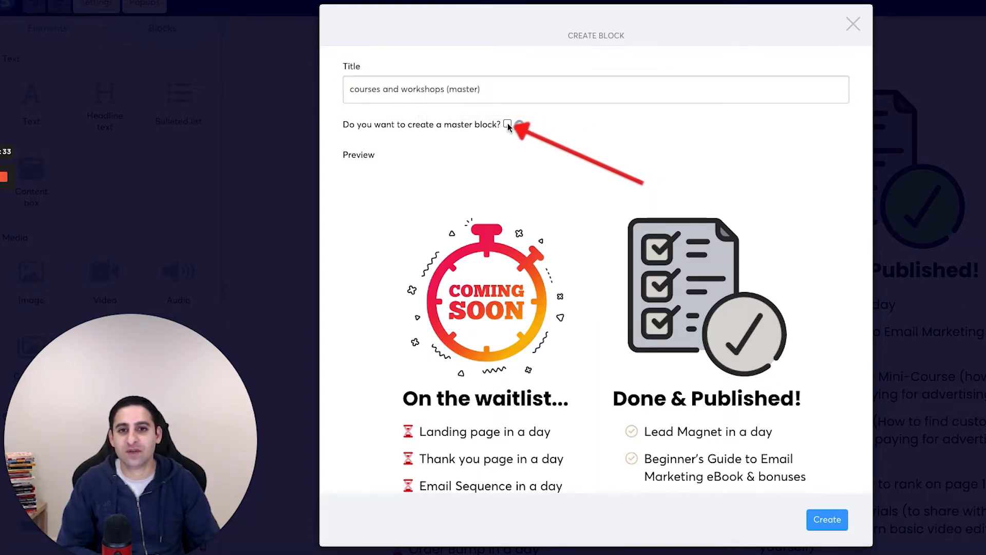
left_click(832, 521)
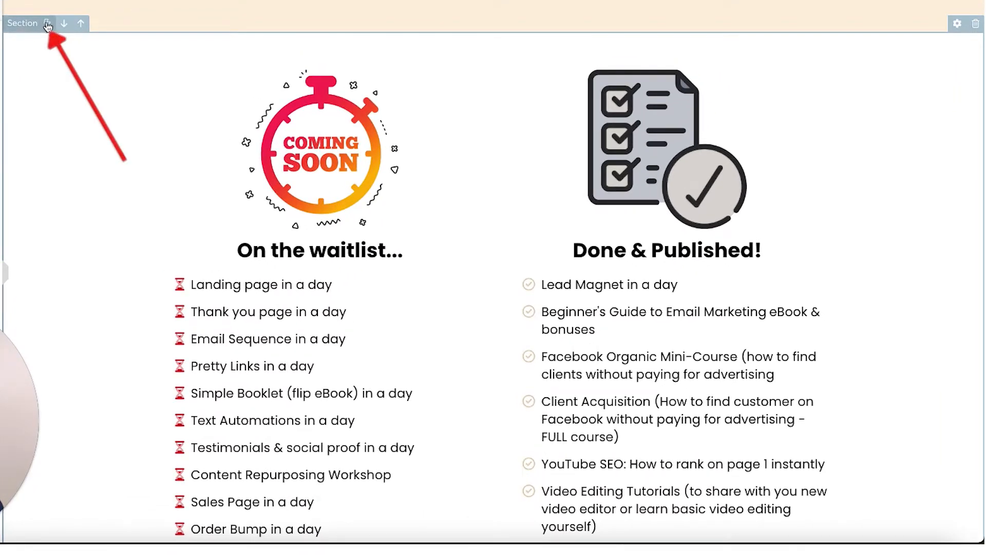
mouse_move(48, 25)
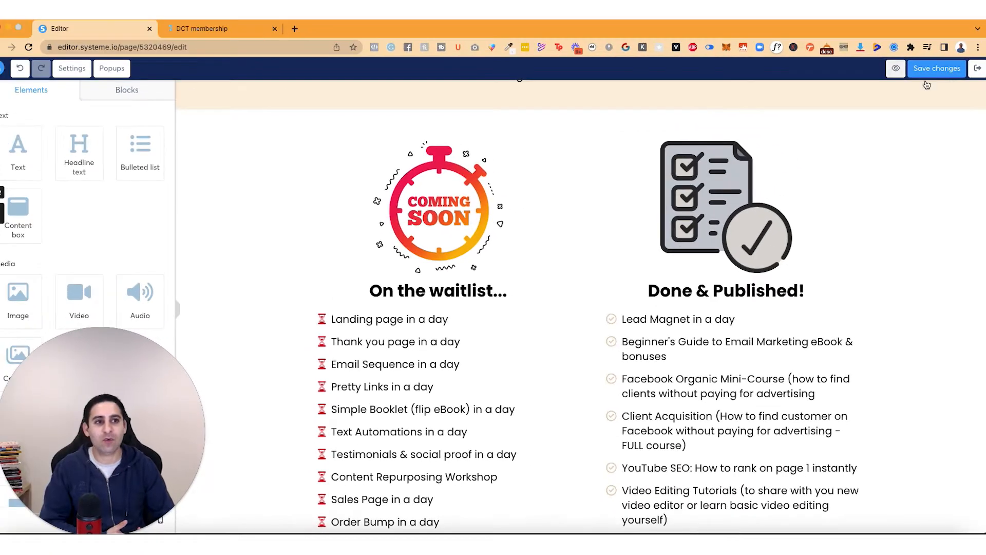
Step: Exit the page editor and open the sales page of the DCT membership funnel for editing
left_click(977, 68)
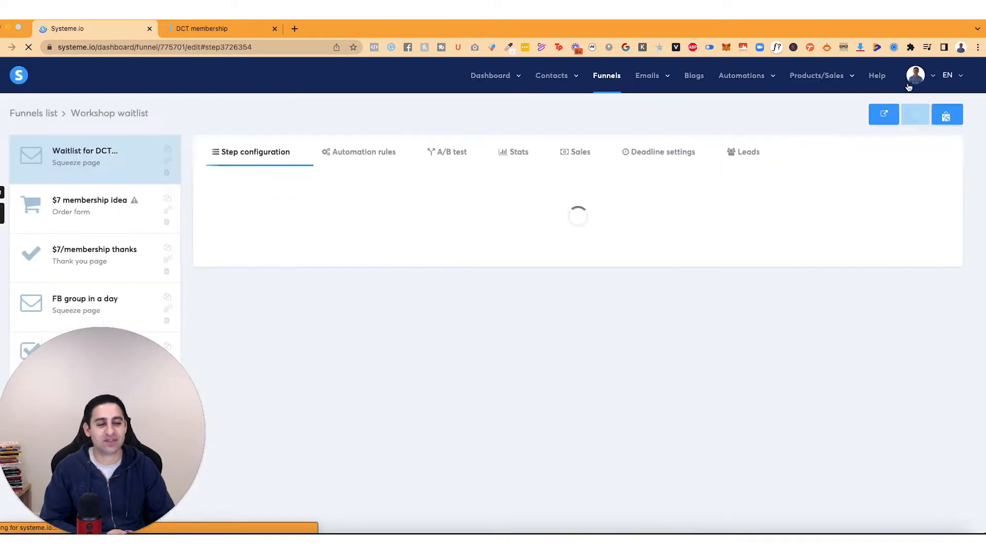
mouse_move(562, 90)
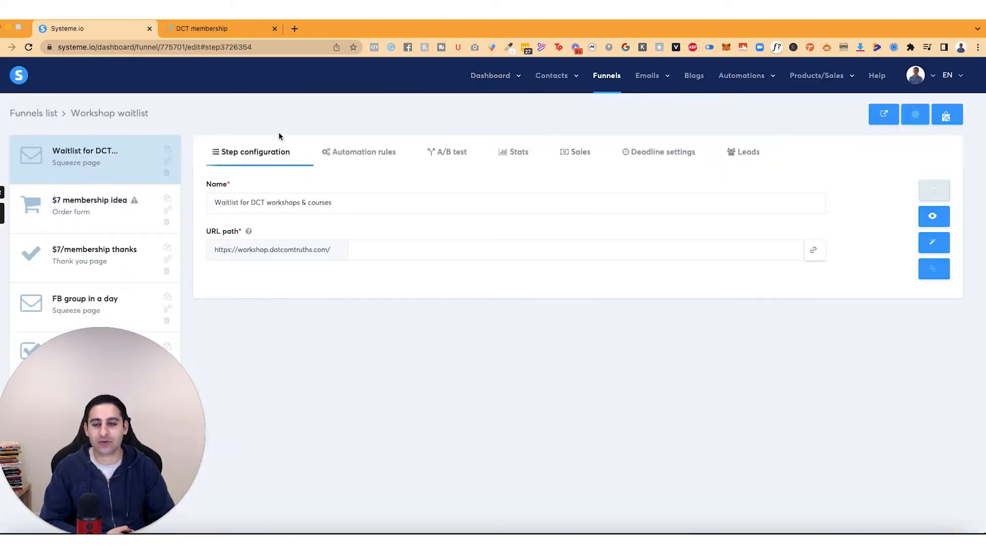
left_click(633, 83)
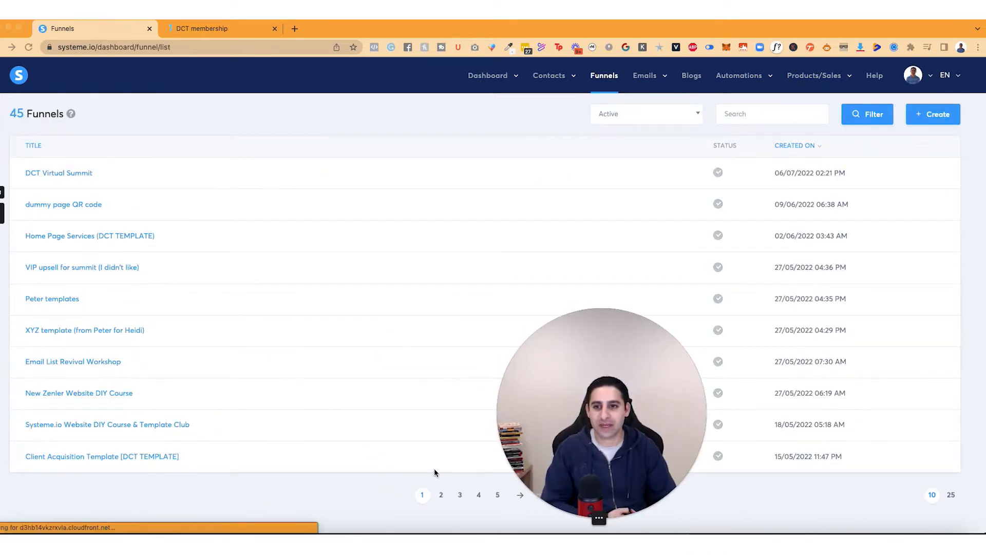
left_click(461, 496)
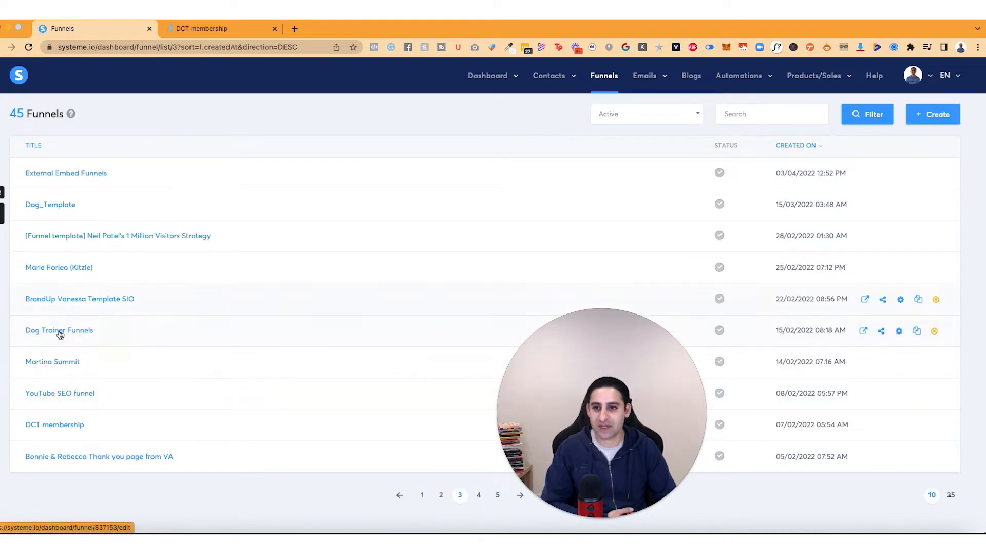
left_click(57, 424)
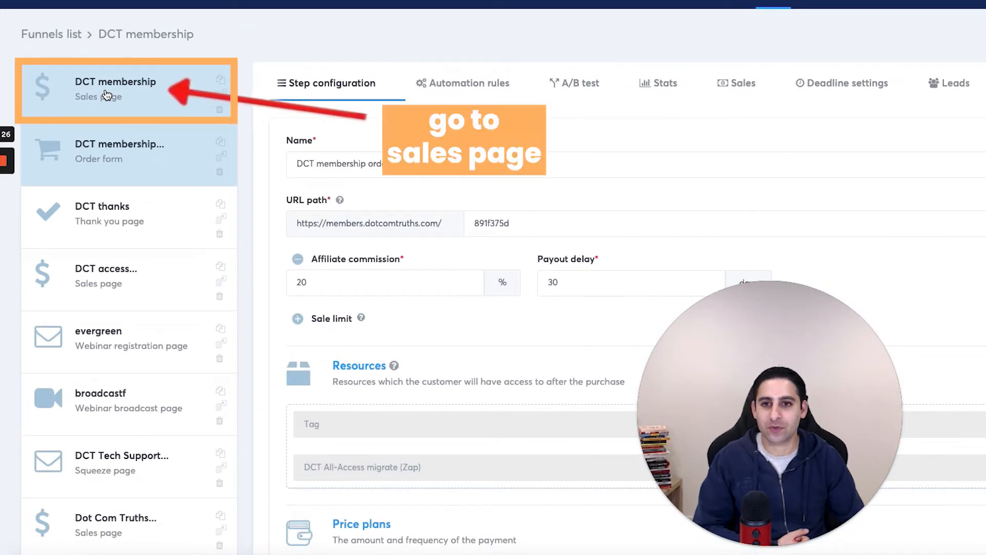
left_click(106, 95)
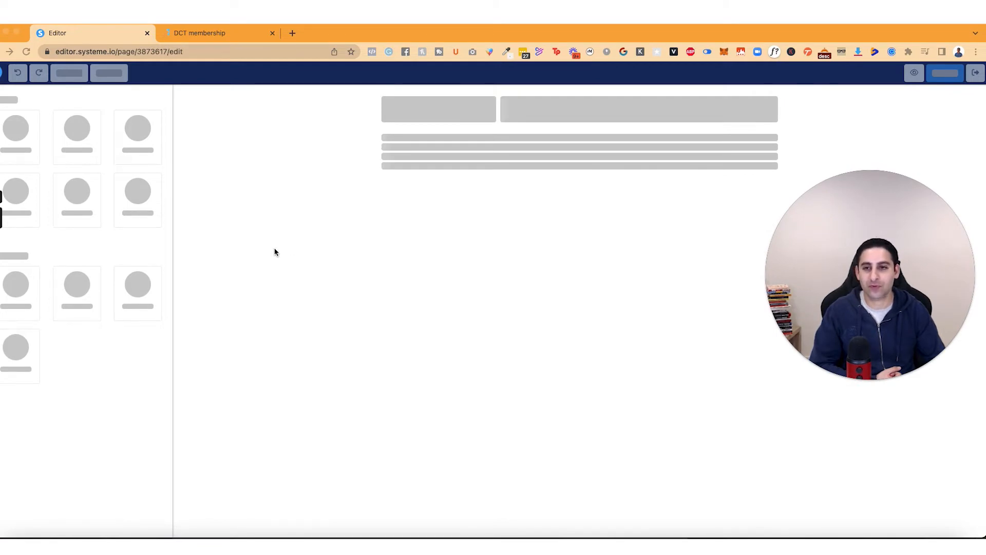
Step: Insert the "courses and workshops (master)" master block between the "under 24-hours support" button and the membership price plans
scroll(282, 251, "down", 3)
scroll(283, 252, "down", 20)
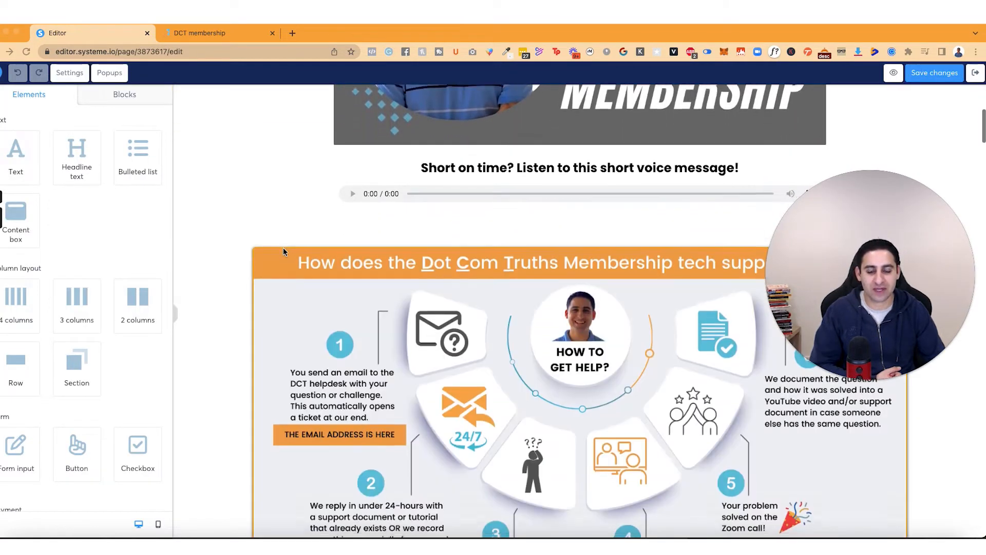
scroll(283, 252, "down", 20)
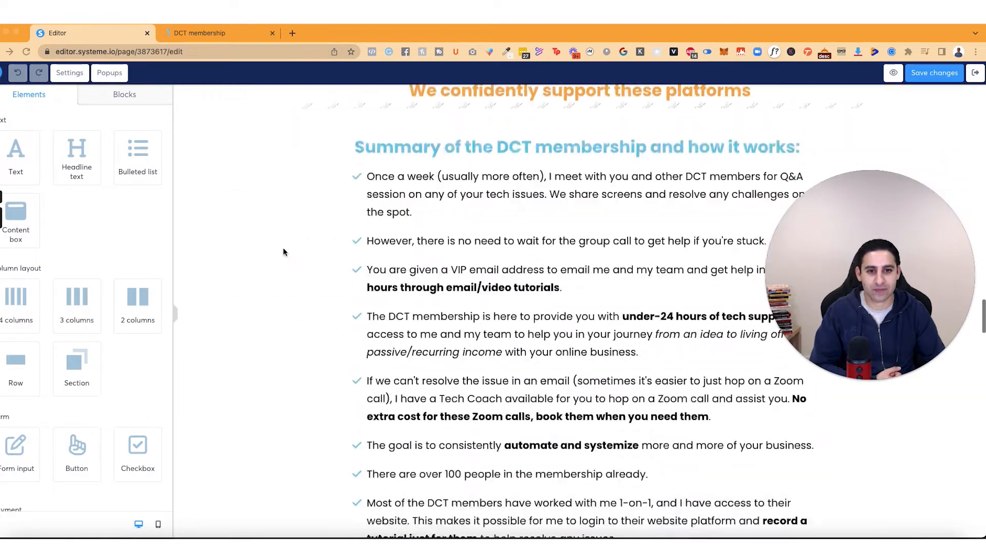
scroll(283, 251, "down", 5)
scroll(284, 251, "up", 15)
scroll(283, 251, "down", 4)
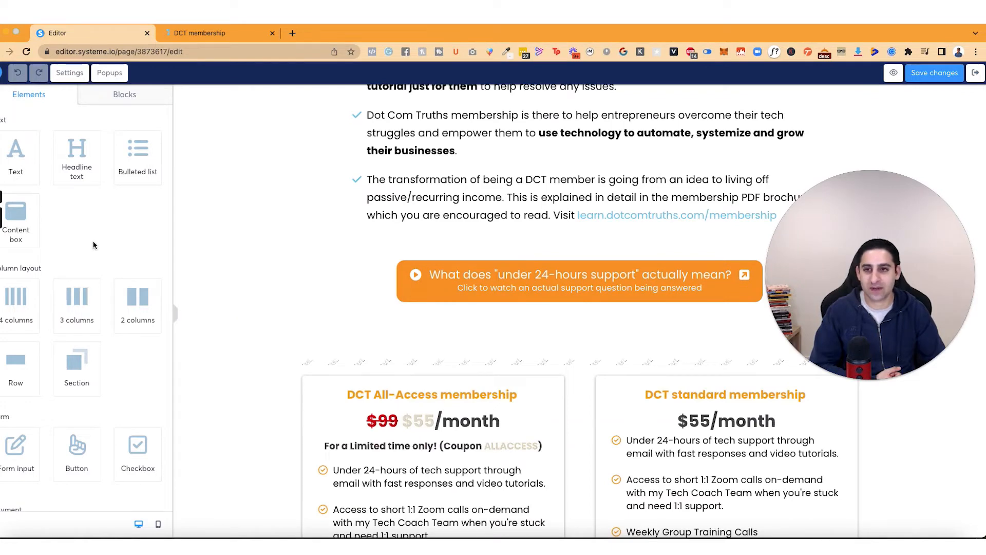
left_click(111, 97)
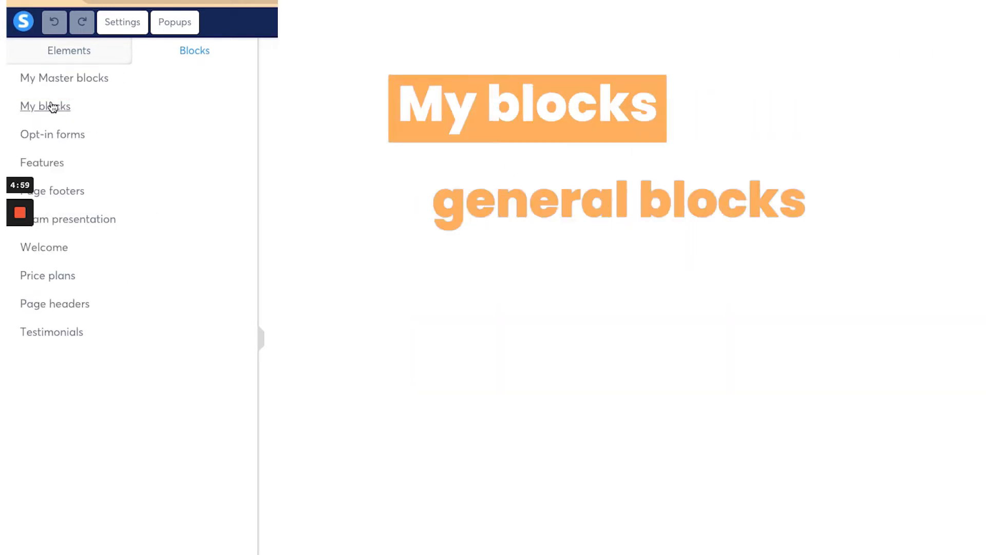
left_click(81, 82)
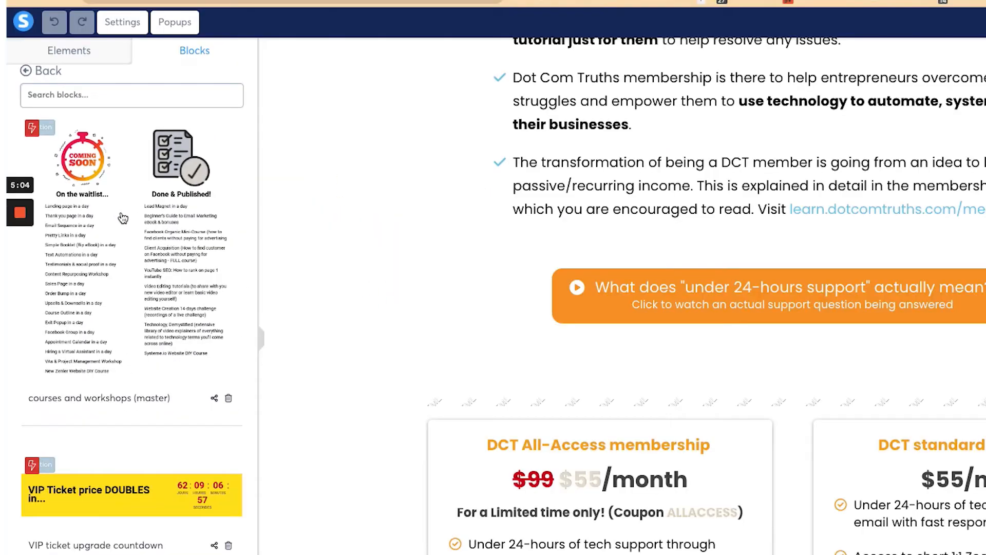
left_click_drag(124, 218, 388, 354)
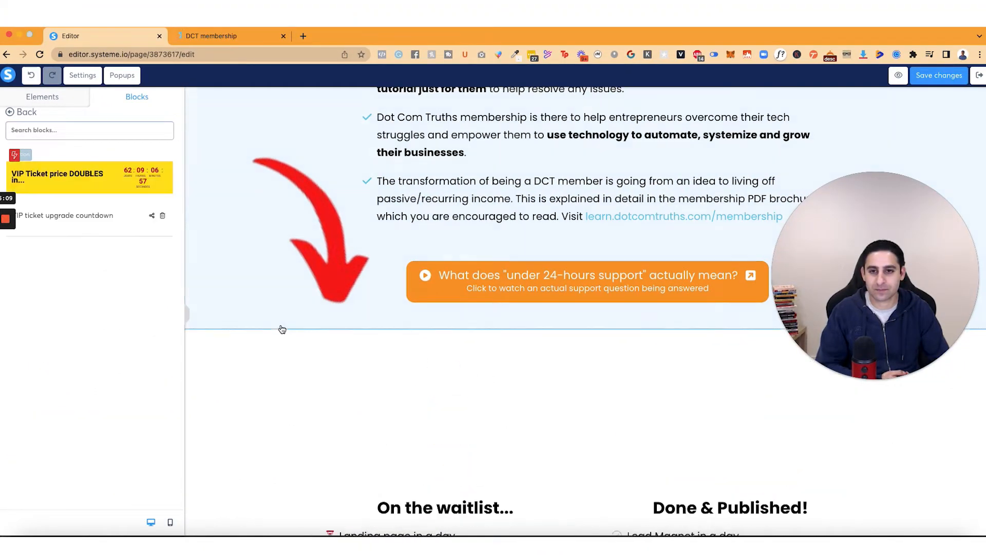
Step: Check the inserted courses section and its placement above the membership price plans
scroll(528, 220, "down", 15)
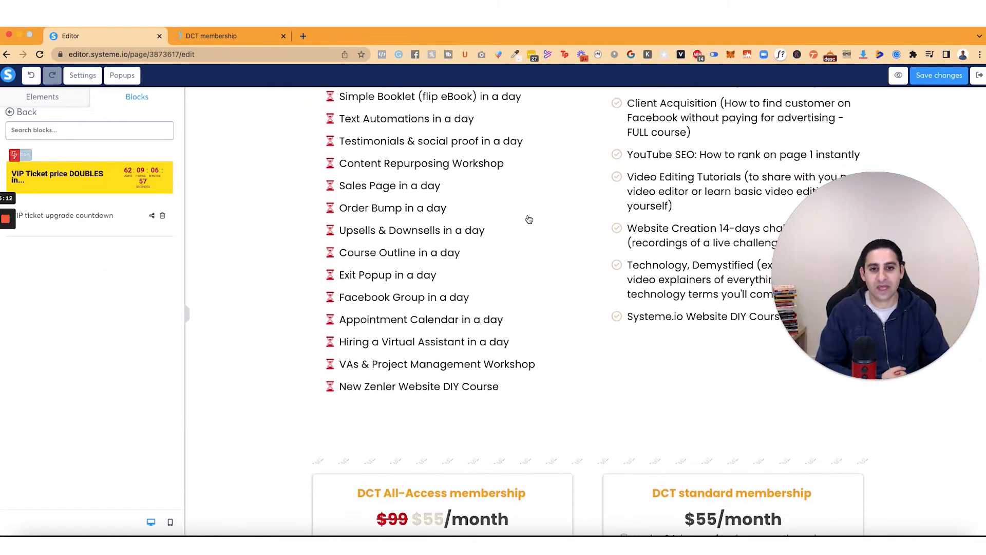
scroll(601, 227, "up", 1)
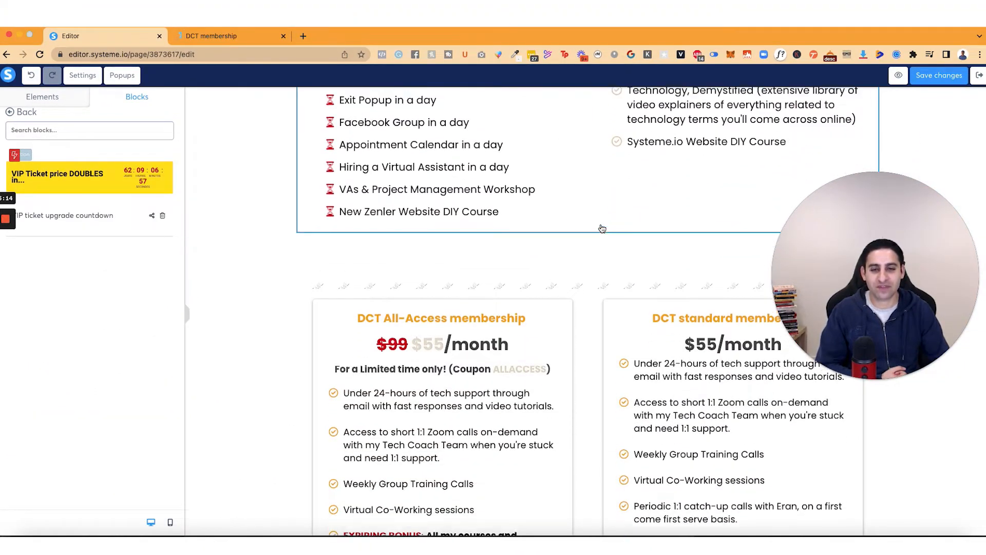
scroll(656, 187, "up", 10)
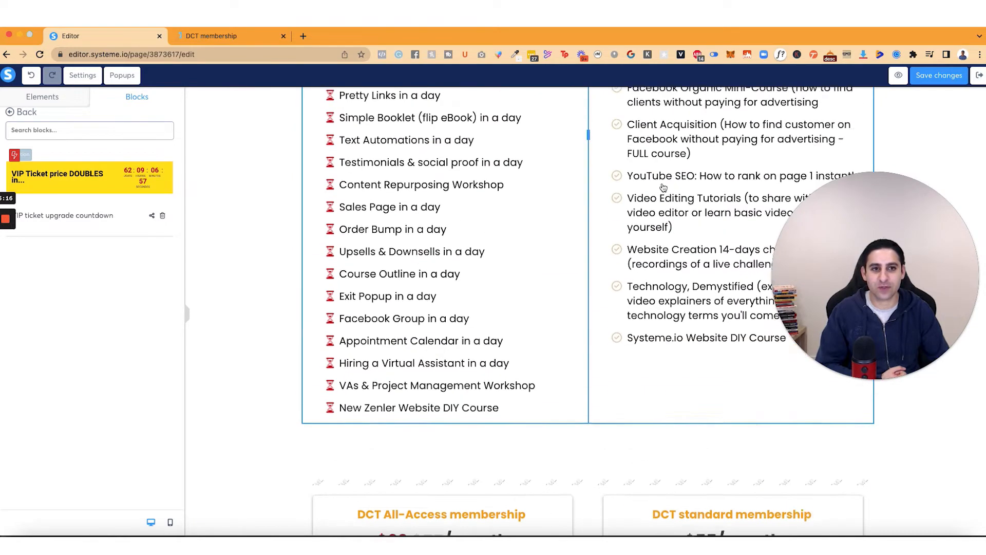
scroll(276, 275, "up", 1)
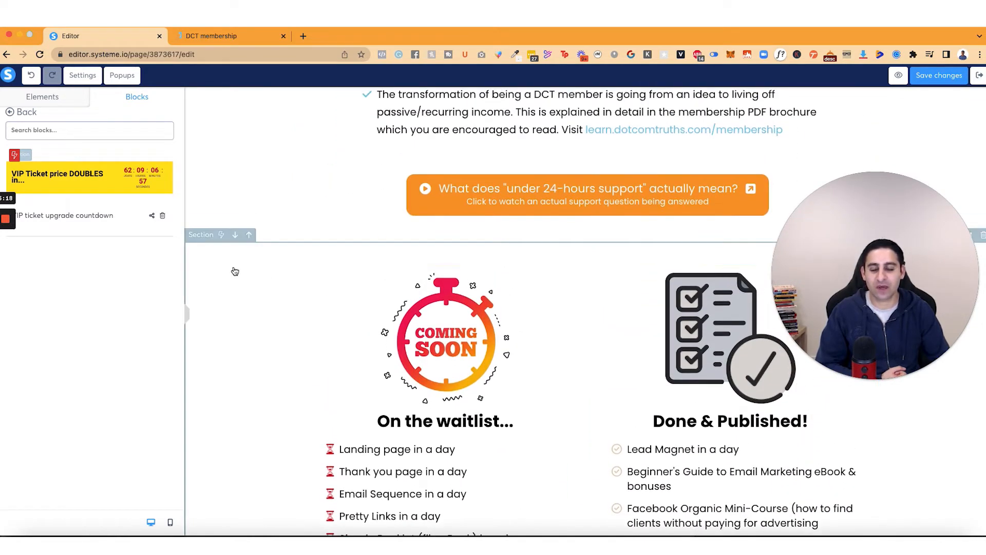
scroll(308, 314, "down", 8)
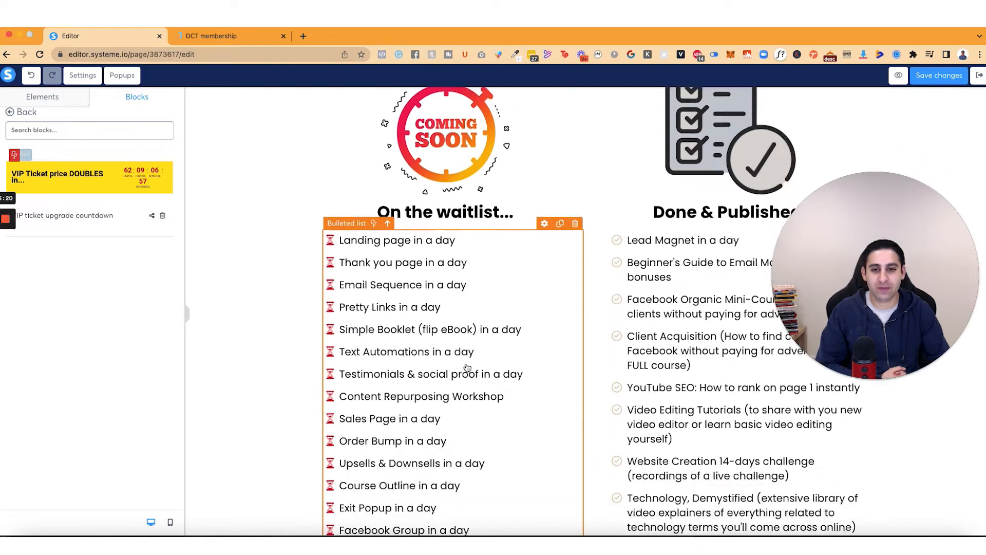
Step: Save the sales page changes and review the page from the courses section through the membership price plans to the FAQ
scroll(467, 367, "down", 1)
left_click(939, 76)
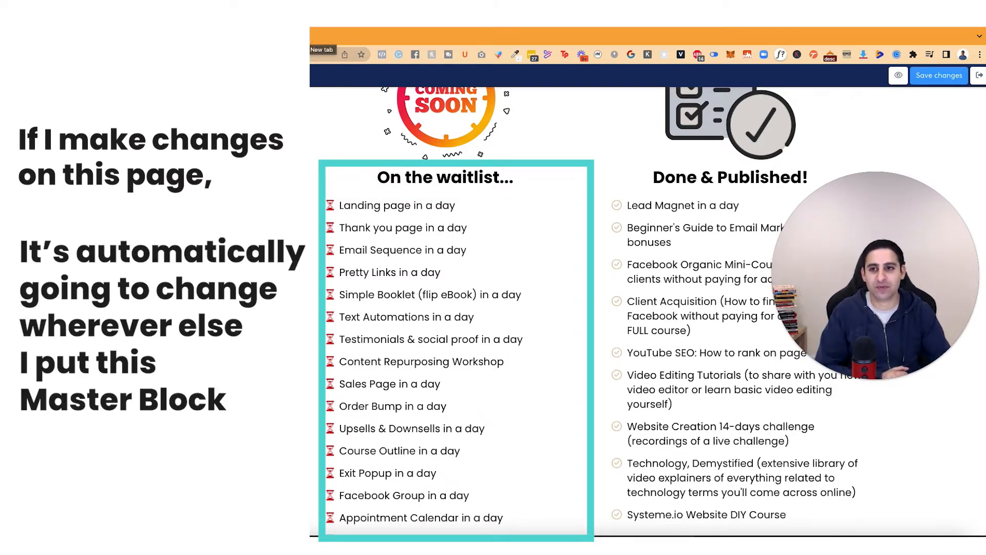
scroll(602, 308, "down", 5)
scroll(602, 389, "down", 10)
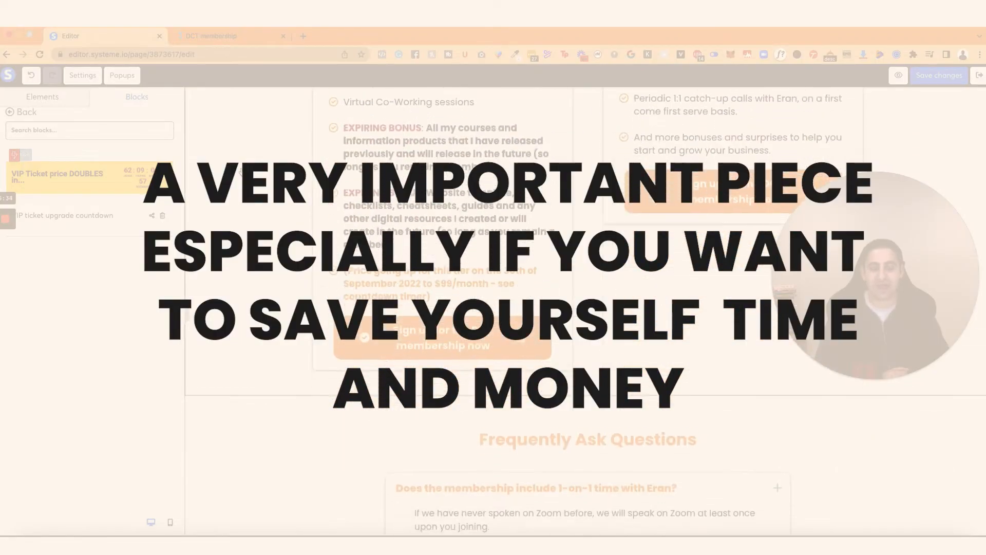
scroll(603, 389, "down", 2)
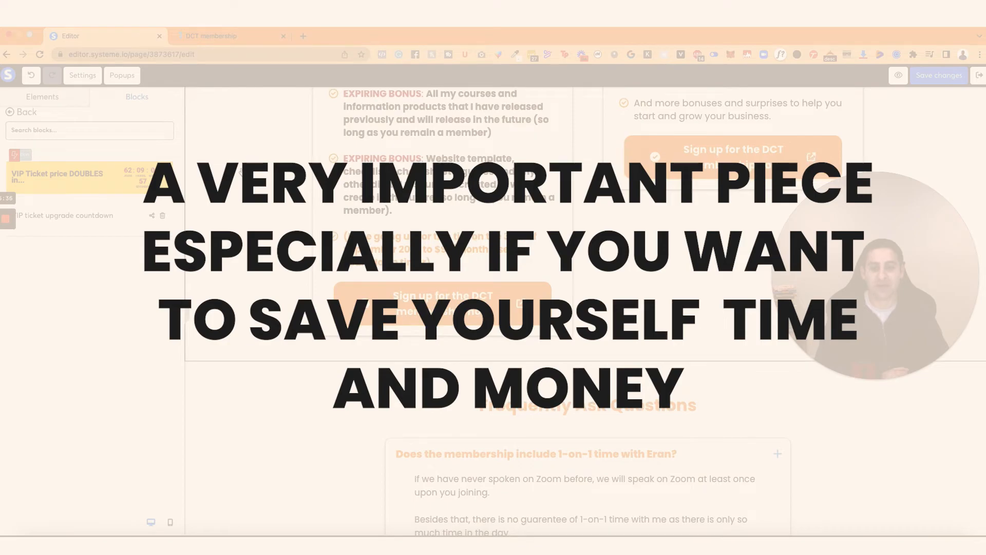
scroll(241, 171, "up", 15)
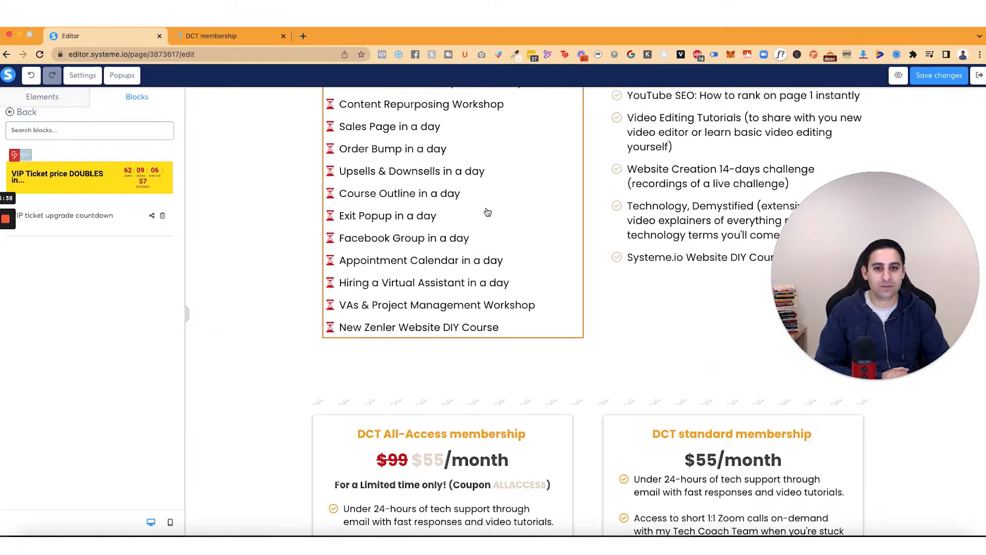
scroll(356, 220, "up", 8)
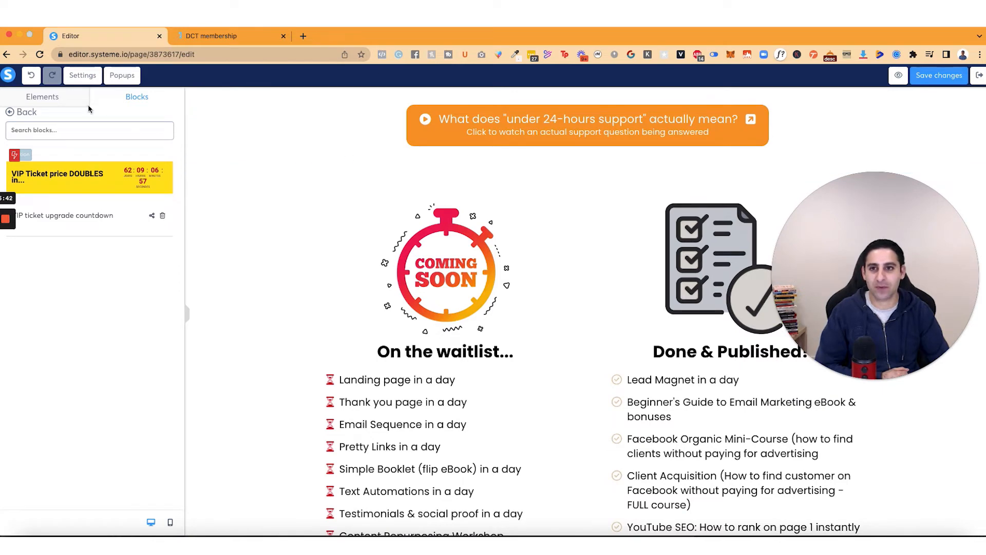
Step: Add a headline above the courses section reading "Additionally, when joining the membership you receive access to all current and future courses as part of the subscription!"
left_click(43, 97)
left_click_drag(87, 162, 430, 165)
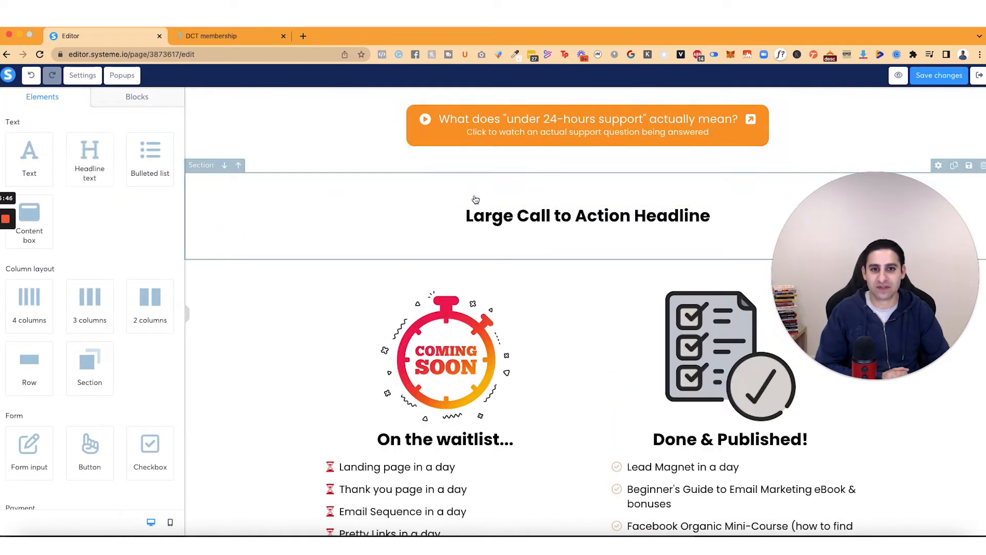
left_click(540, 218)
key("ctrl+a")
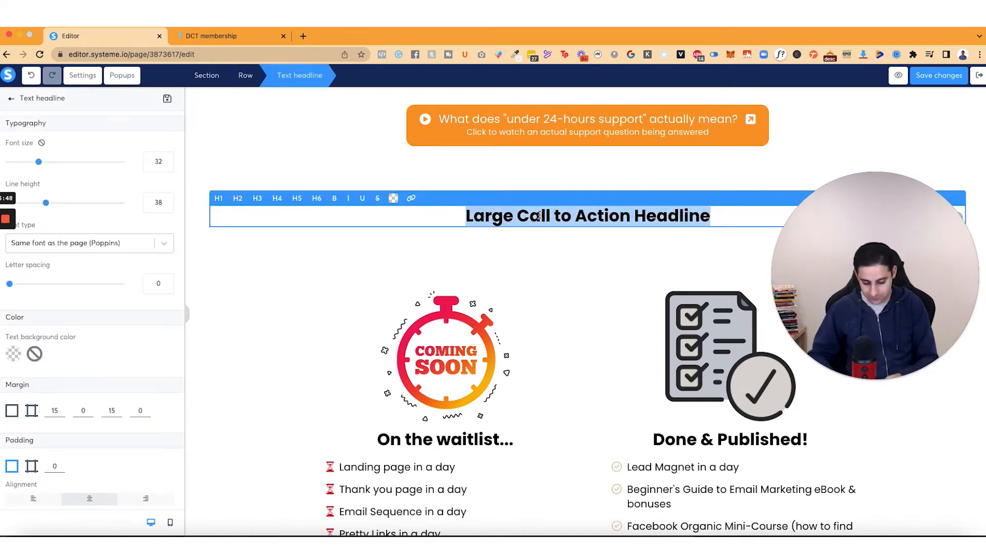
type("Additionally, when joining")
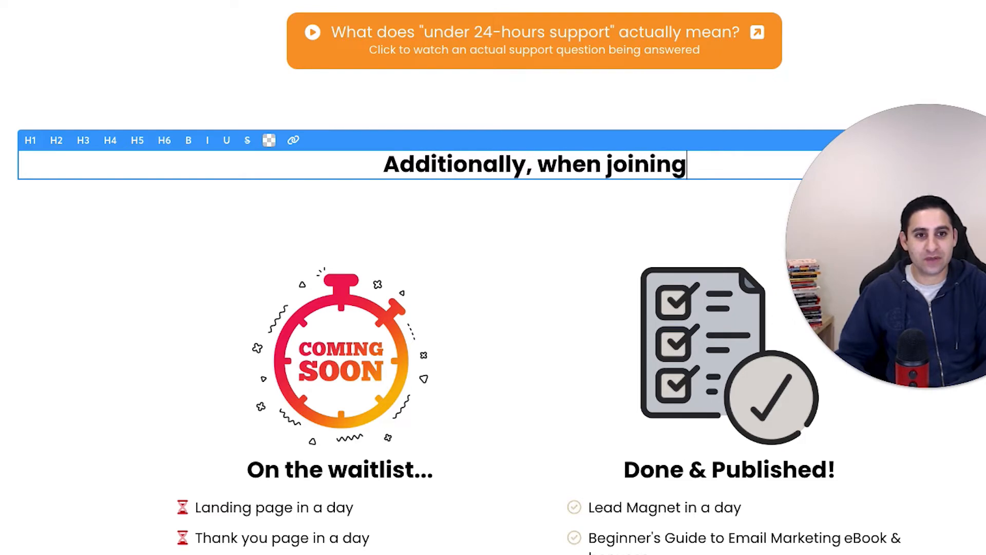
type(" the membership you")
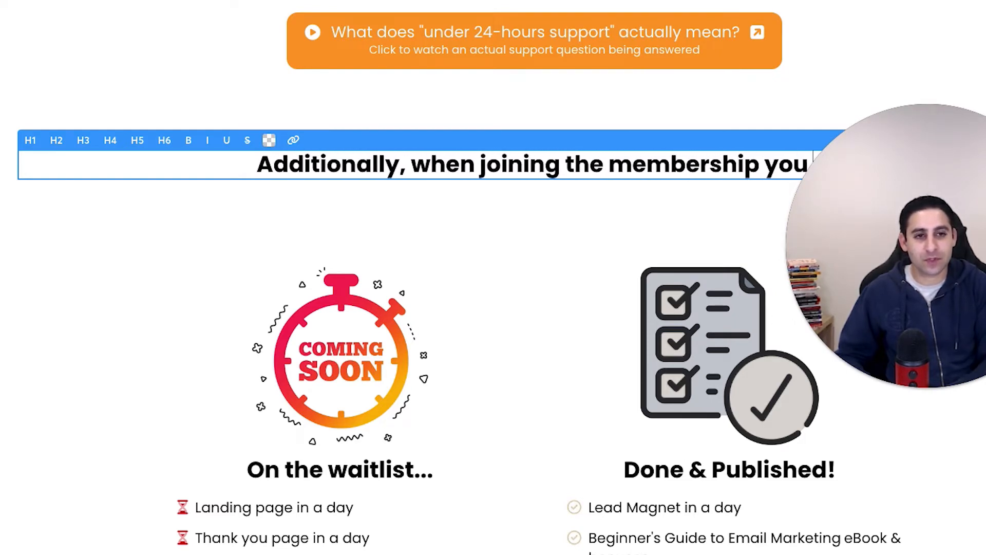
type(" receive ac")
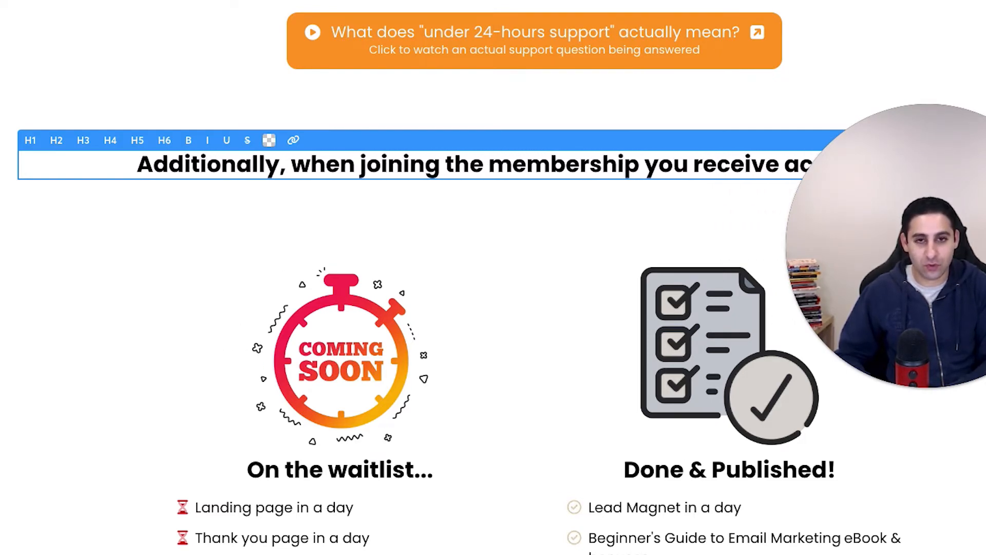
type("cess to all cours")
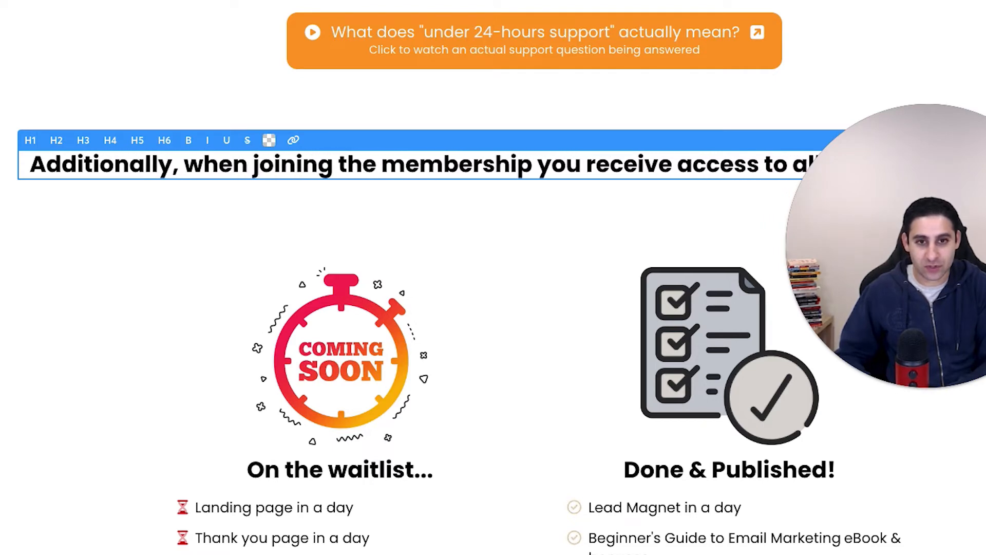
type("as")
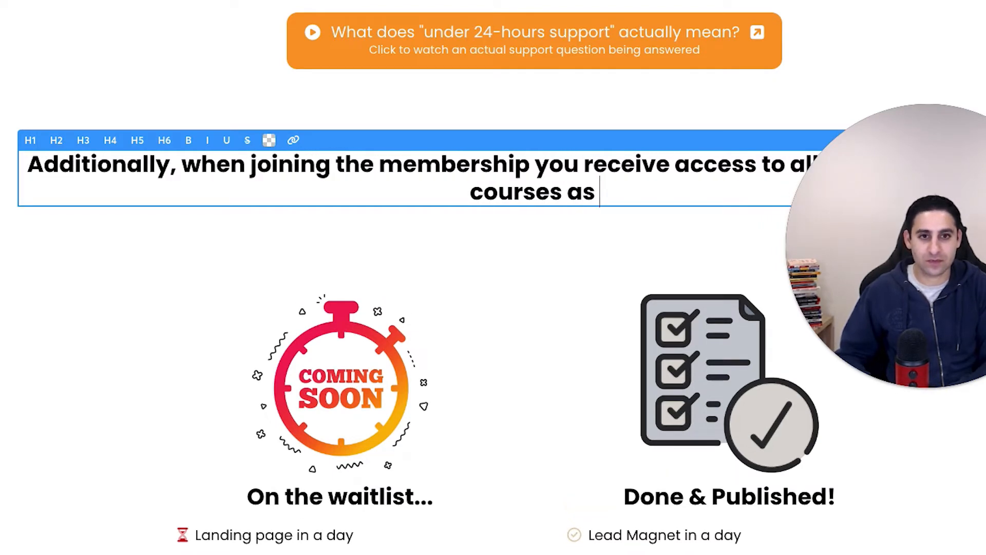
type(" part of the subscription!")
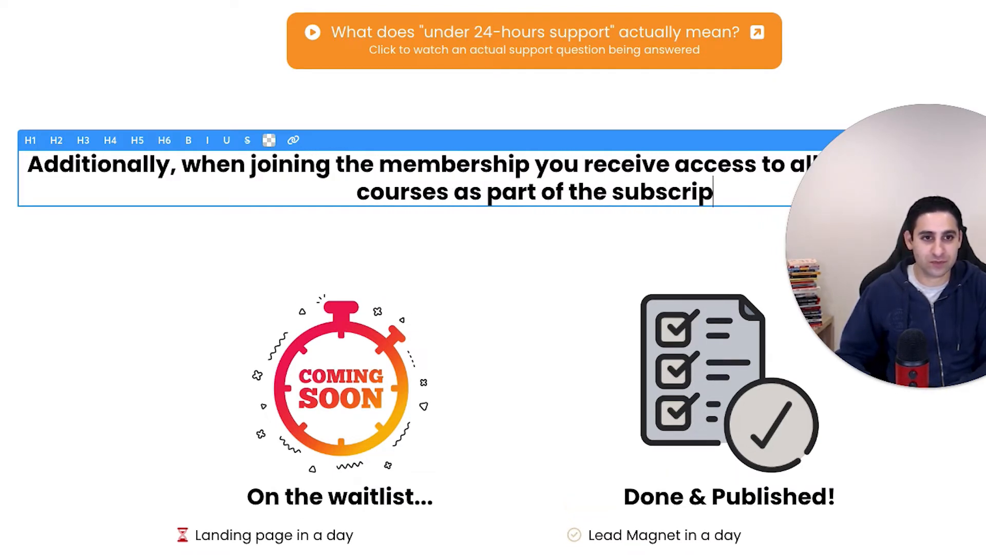
left_click(6, 150)
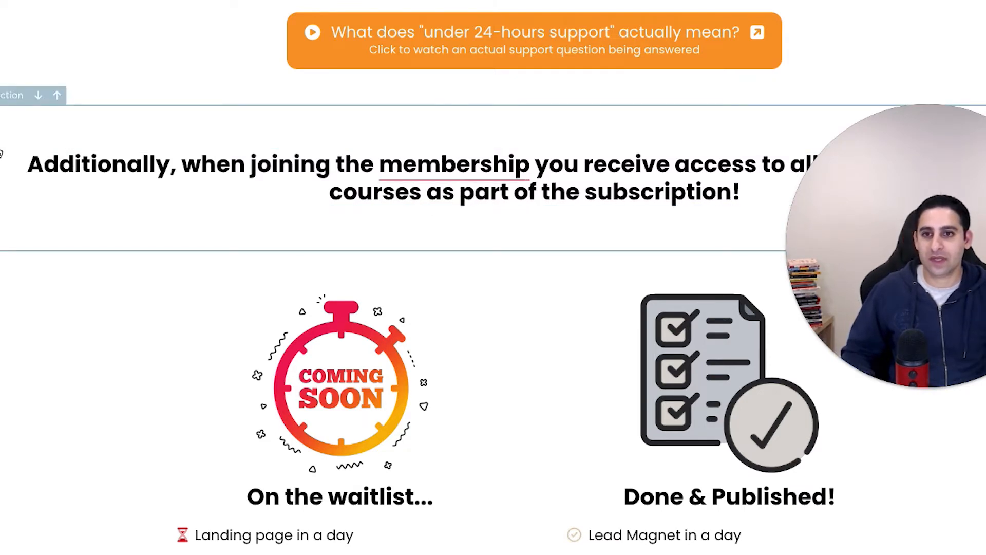
key("Escape")
Step: Set the headline section's content width to Wide after trying the Medium and Small options
scroll(100, 291, "down", 2)
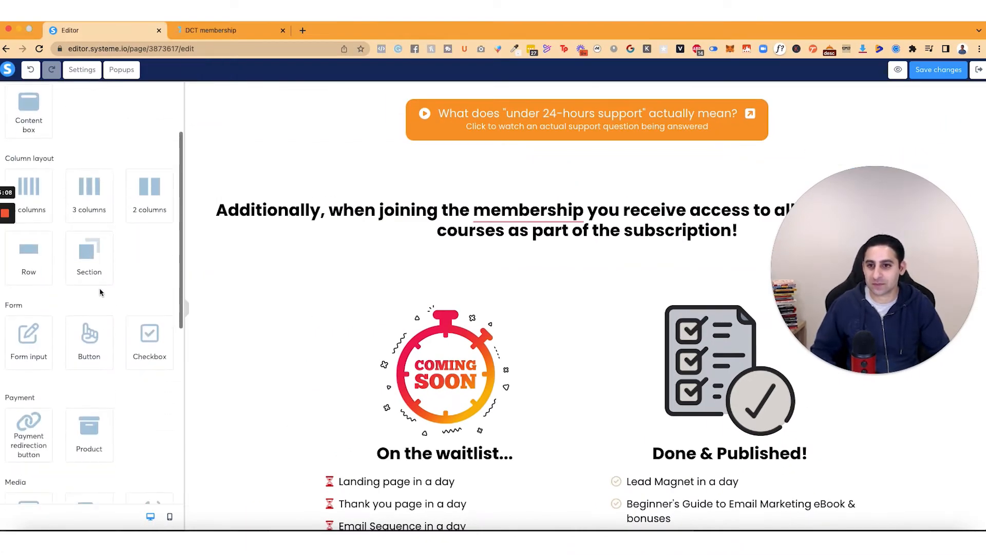
left_click(189, 179)
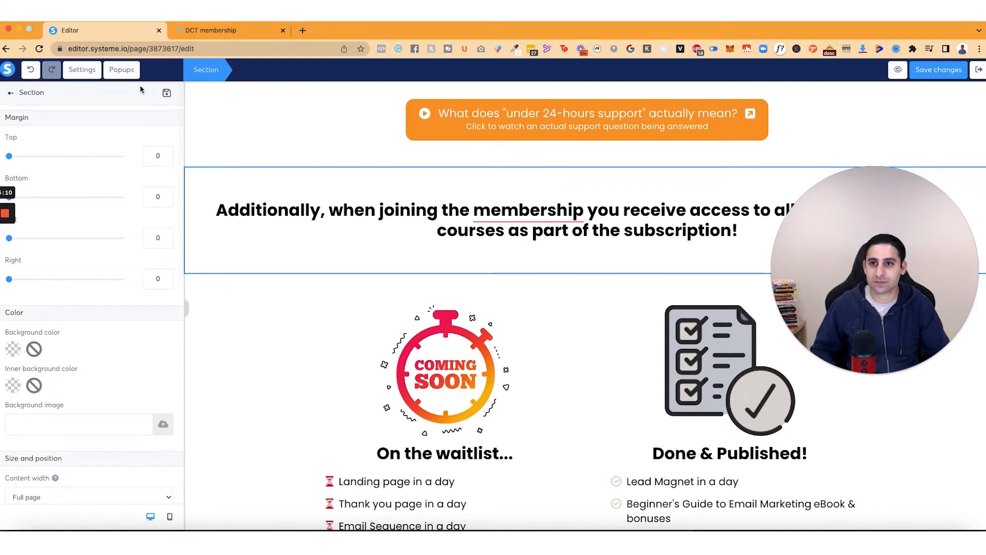
scroll(146, 162, "down", 10)
left_click(119, 114)
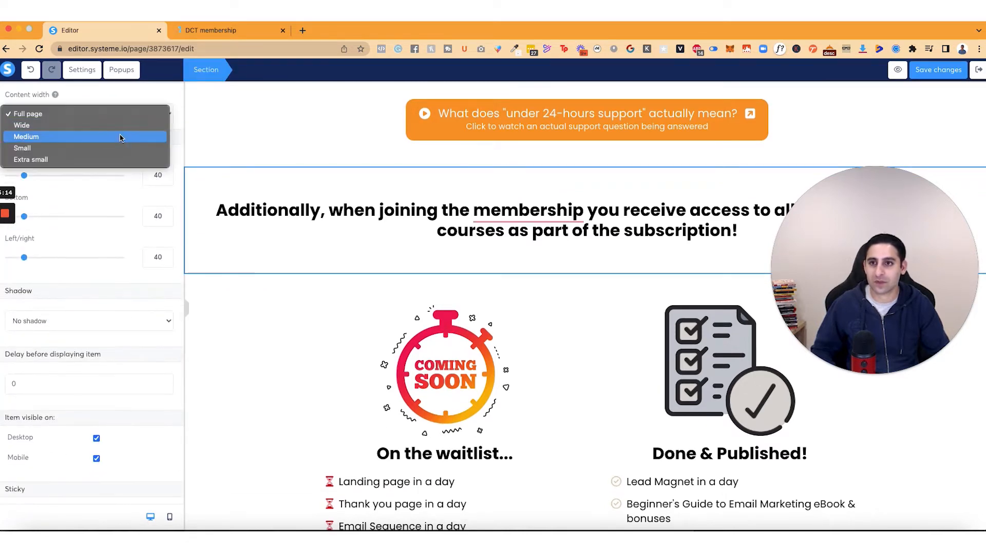
left_click(120, 123)
left_click(112, 118)
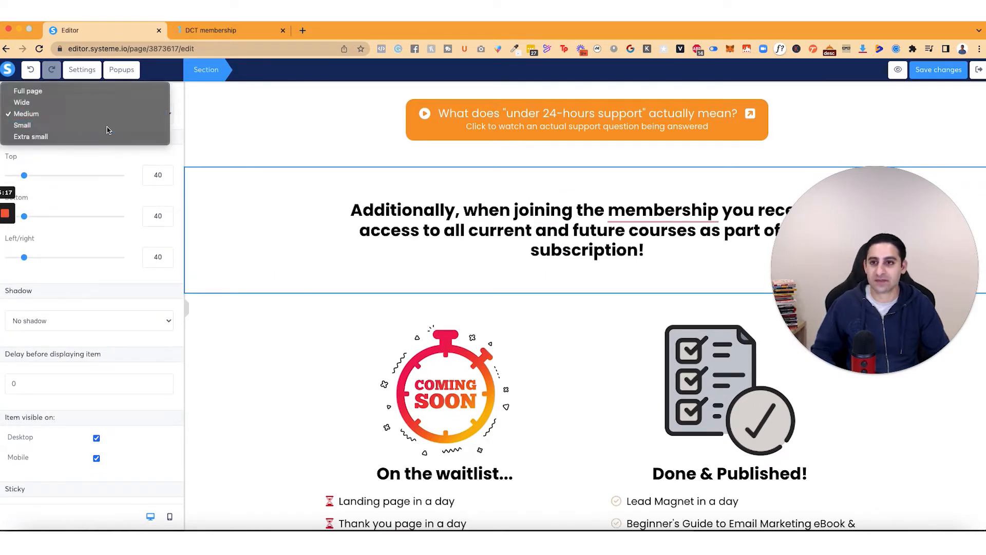
left_click(108, 126)
left_click(105, 119)
left_click(106, 95)
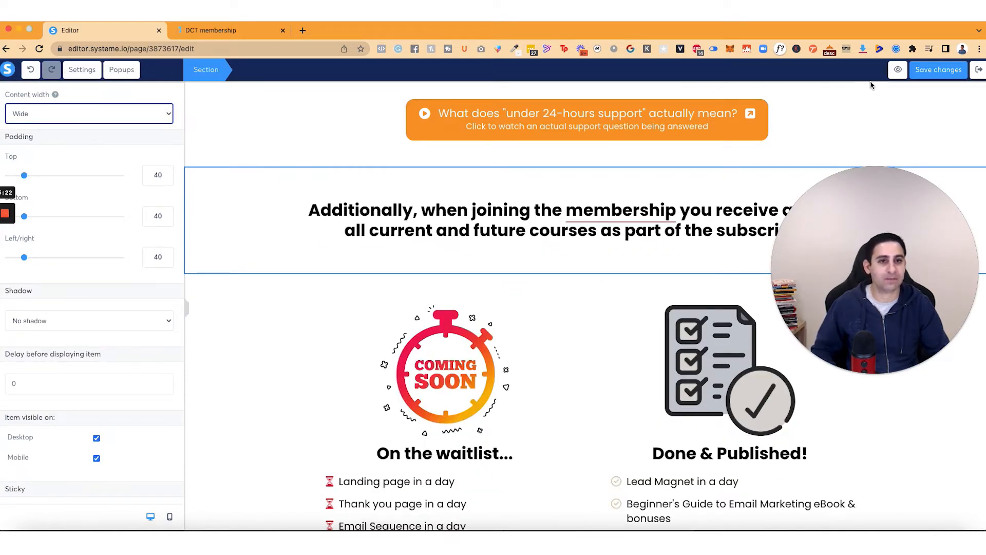
Step: Add a comma after "membership" in the new headline and save the page changes
left_click(599, 213)
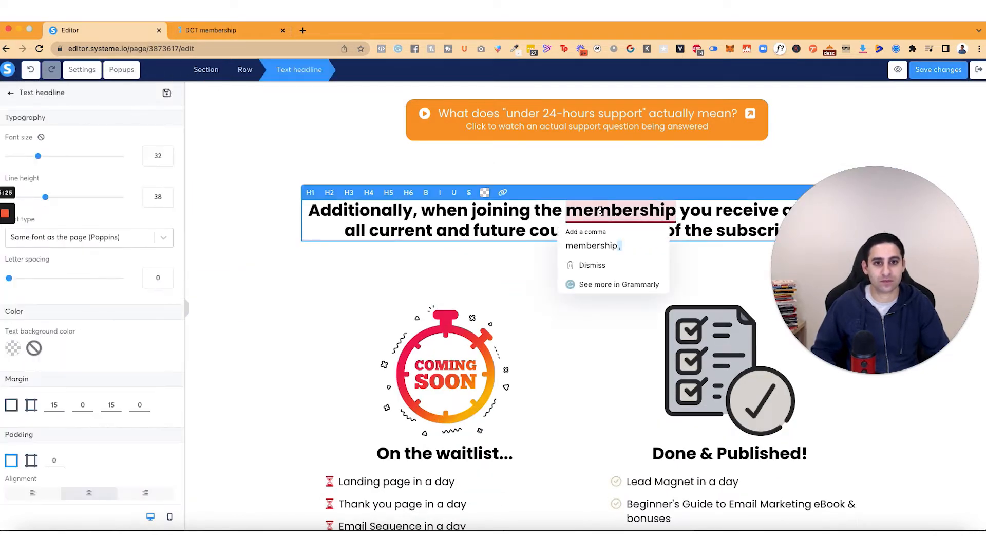
type(",")
left_click(921, 73)
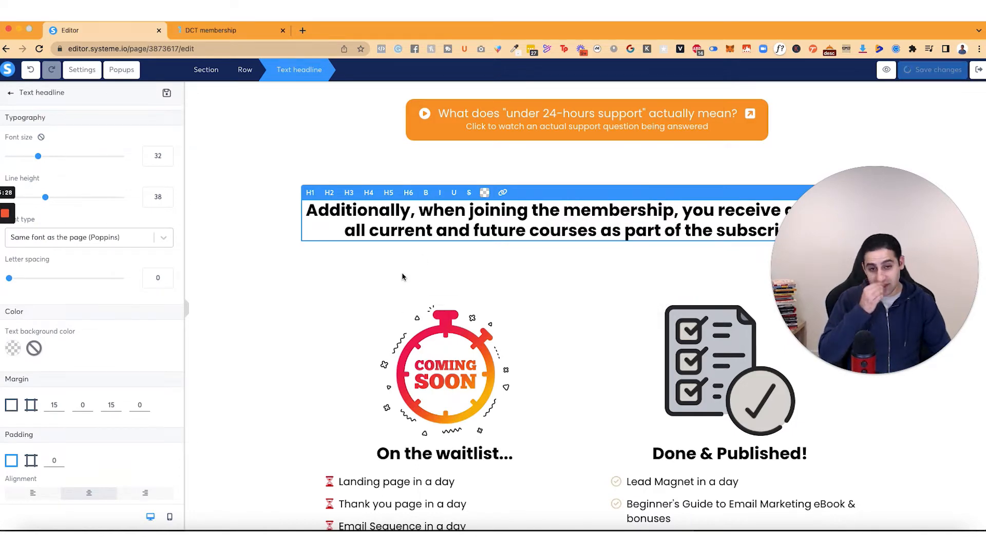
left_click(534, 399)
scroll(514, 380, "down", 9)
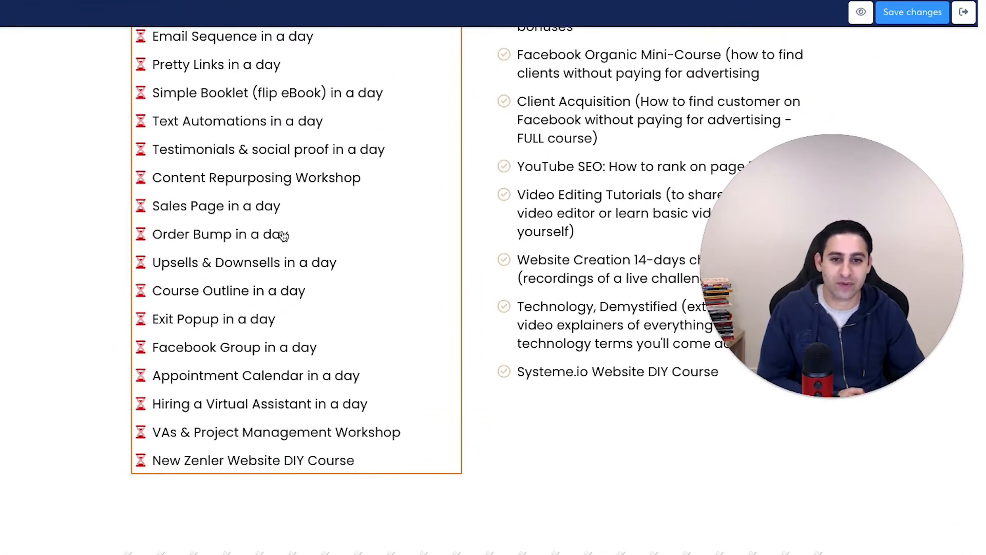
left_click(285, 122)
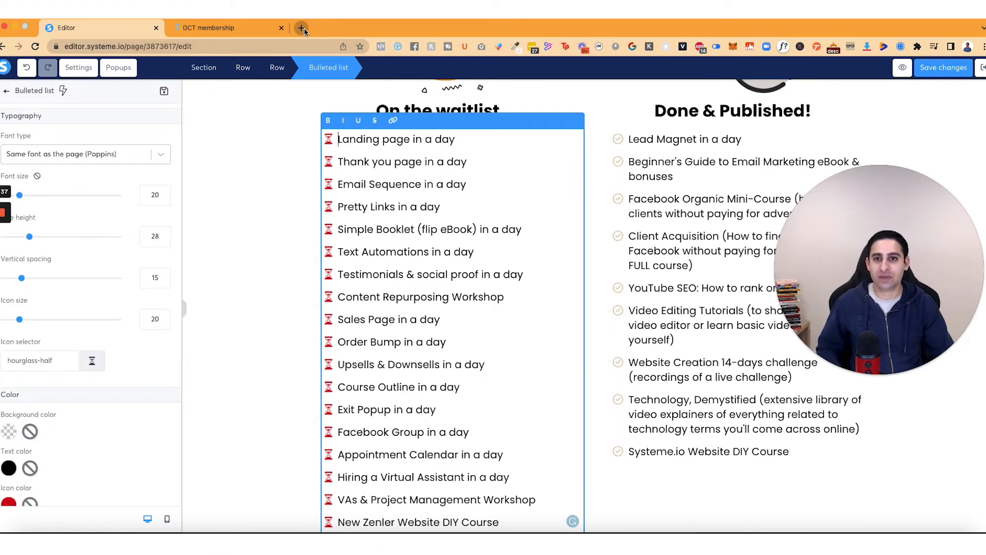
Step: Open the "DCT workshops & mini-courses waitlist" page at workshop.dotcomtruths.com in a new browser tab
left_click(302, 28)
type("wait")
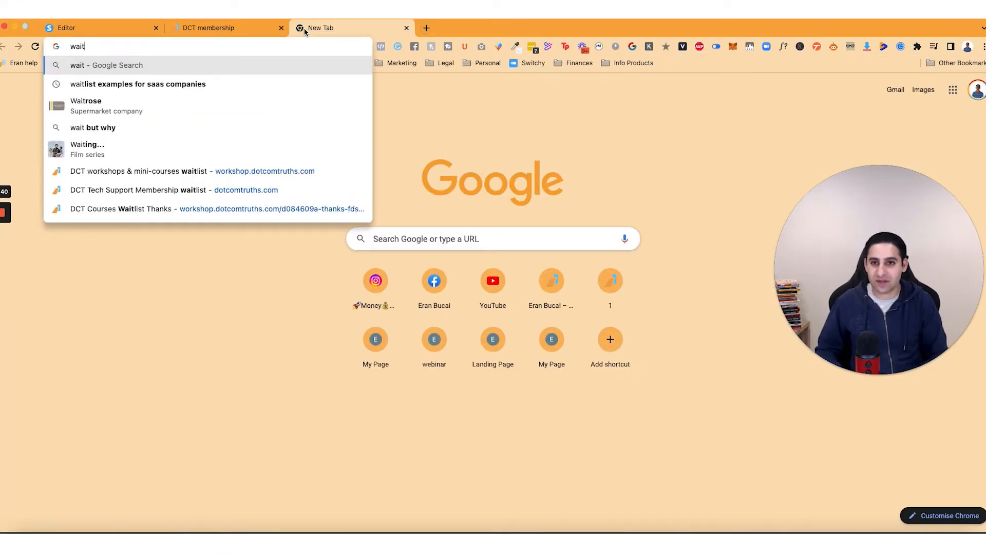
key("Down")
key("Down")
key("Down")
key("Down")
key("Down")
key("Return")
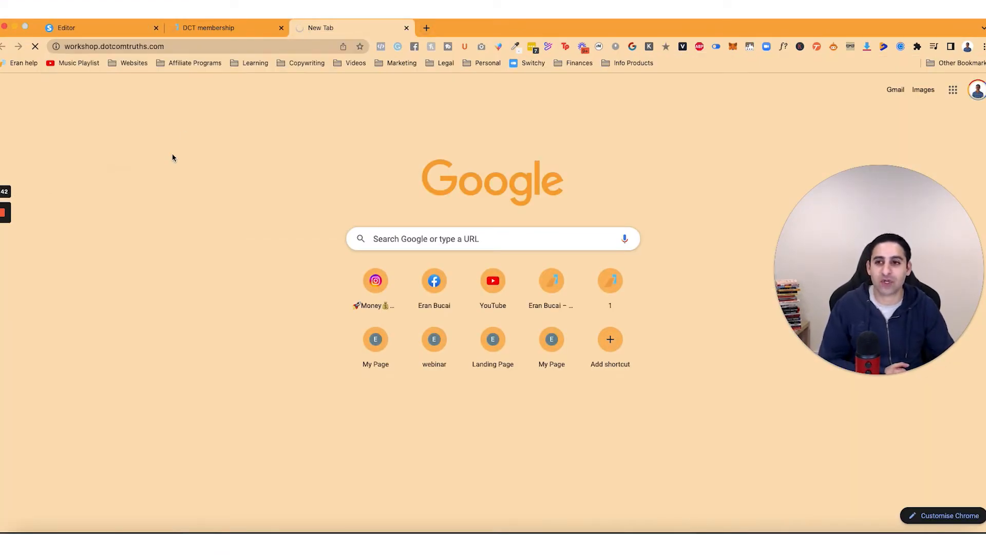